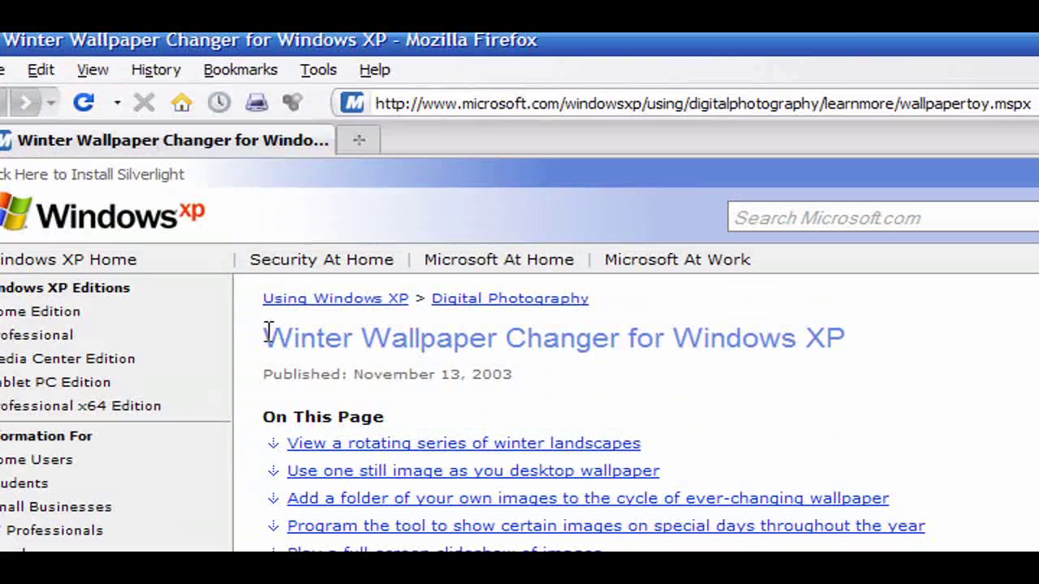
# - Highlight the article's title and publish date, then its web address, in Firefox
pyautogui.moveTo(32, 129); pyautogui.dragTo(482, 162)
pyautogui.click(775, 357)
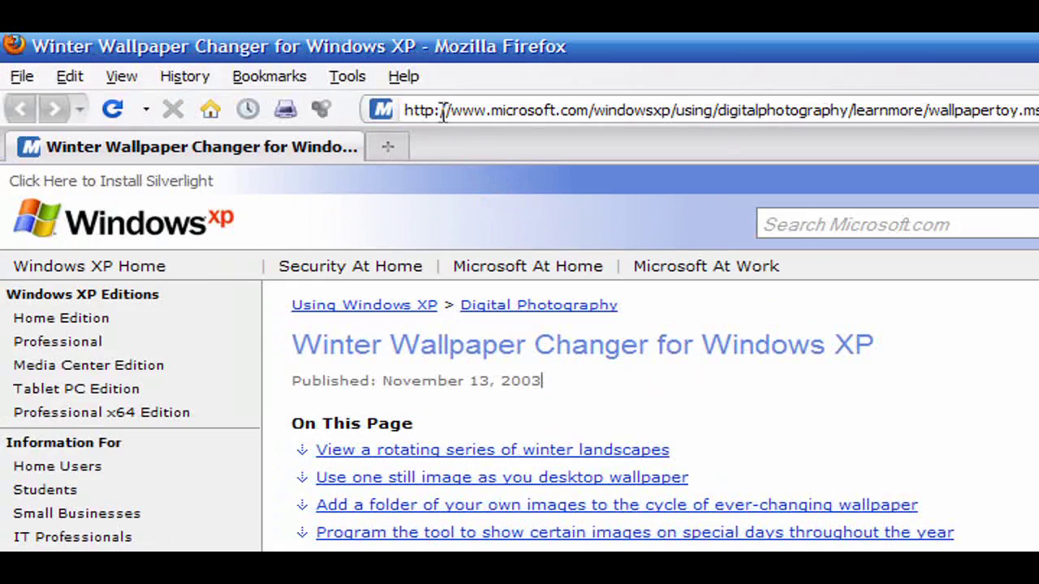
pyautogui.moveTo(446, 112); pyautogui.dragTo(1038, 112)
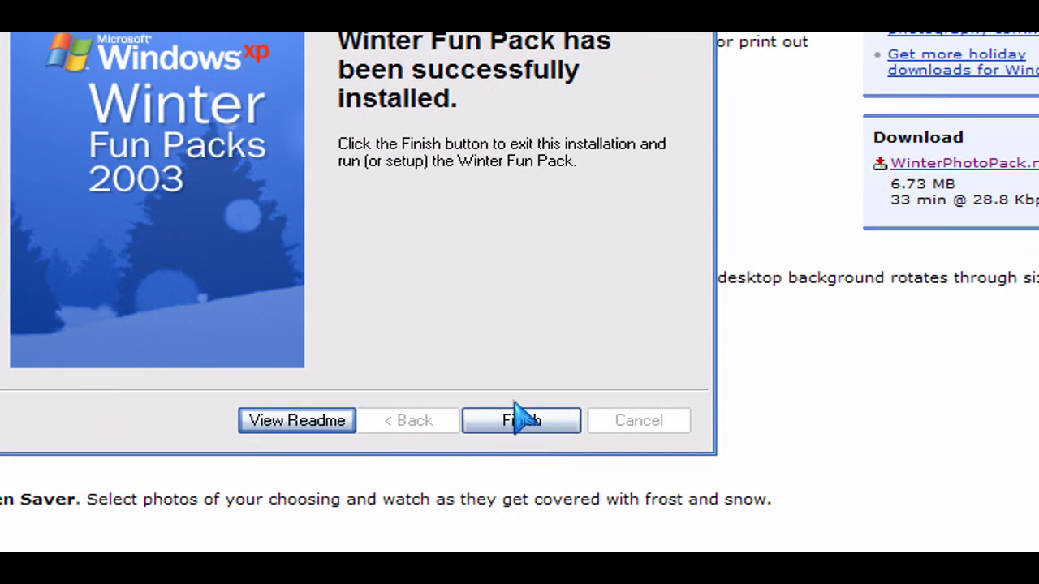
# - Finish the setup wizard so the Winter Fun Packs 2003 page opens listing its packs
pyautogui.click(588, 504)
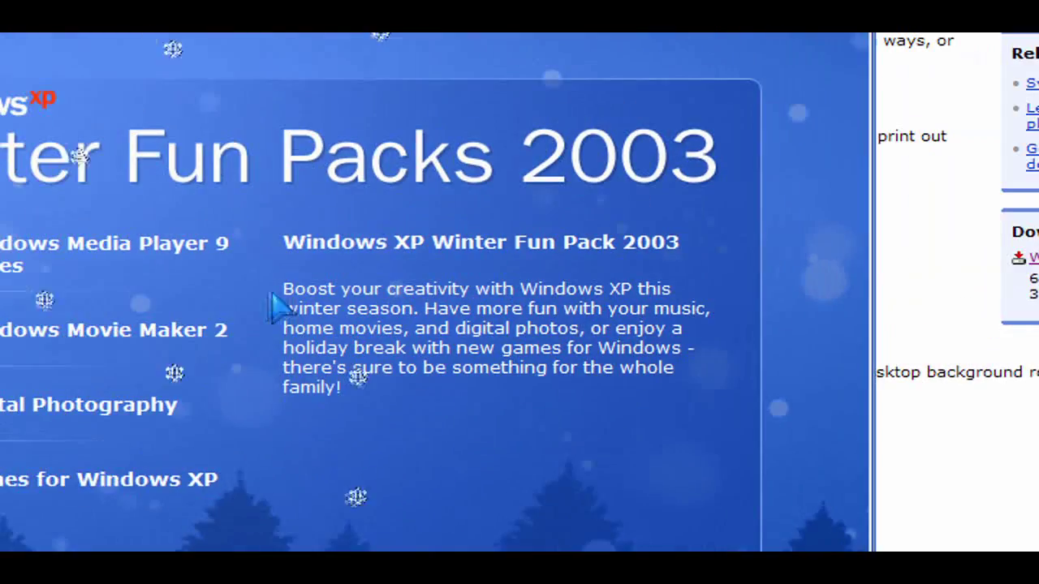
pyautogui.moveTo(60, 165)
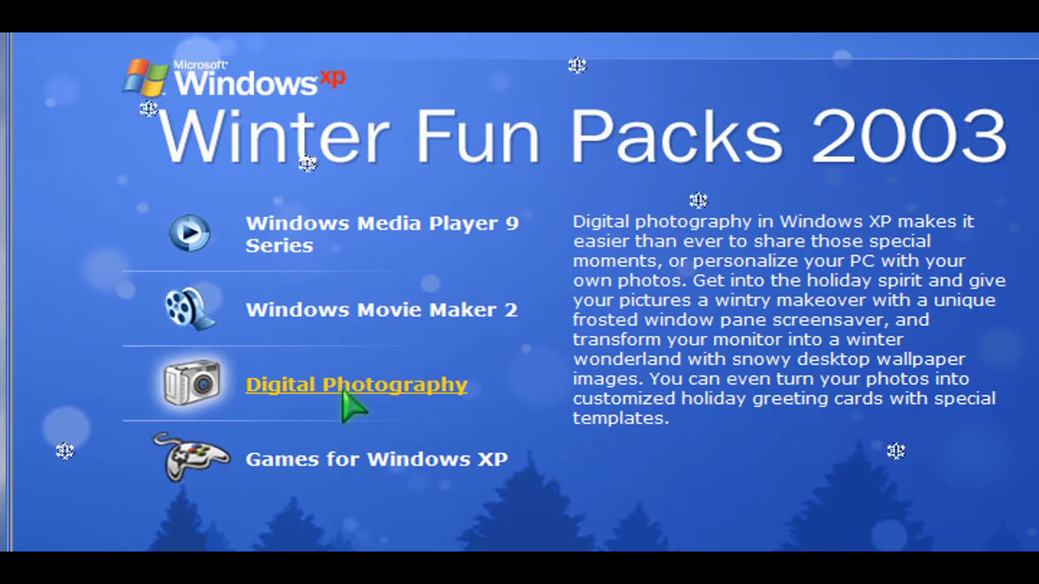
# - From the Digital Photography section, launch the Winter Wallpaper Changer and its settings window
pyautogui.click(497, 391)
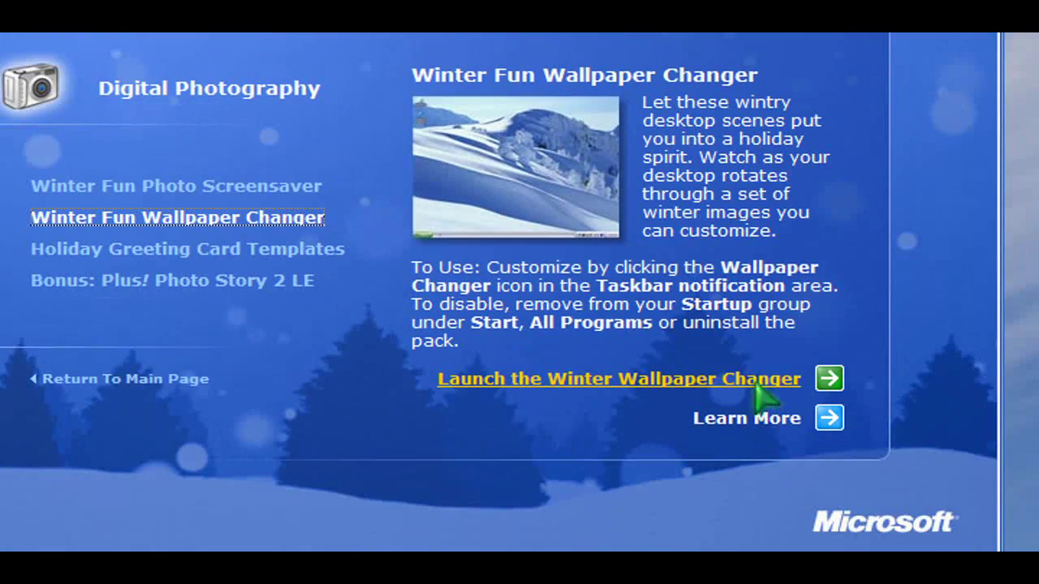
pyautogui.click(753, 381)
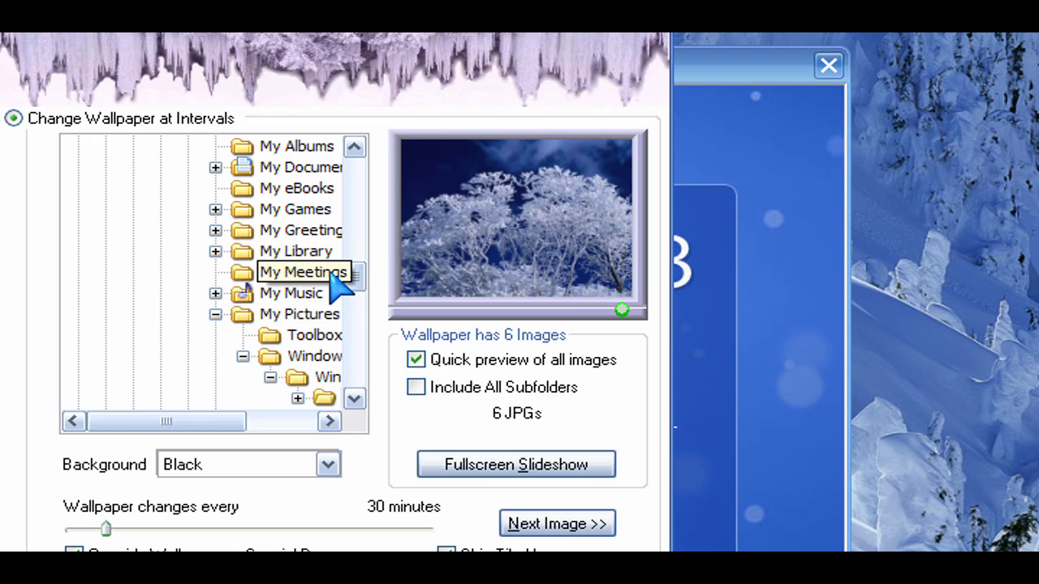
# - Switch to the Explorer window showing the Winter 2003\Wallpaper folder
pyautogui.hotkey('alt', 'Tab')
pyautogui.hotkey('alt', 'Tab')
pyautogui.hotkey('alt', 'Tab')
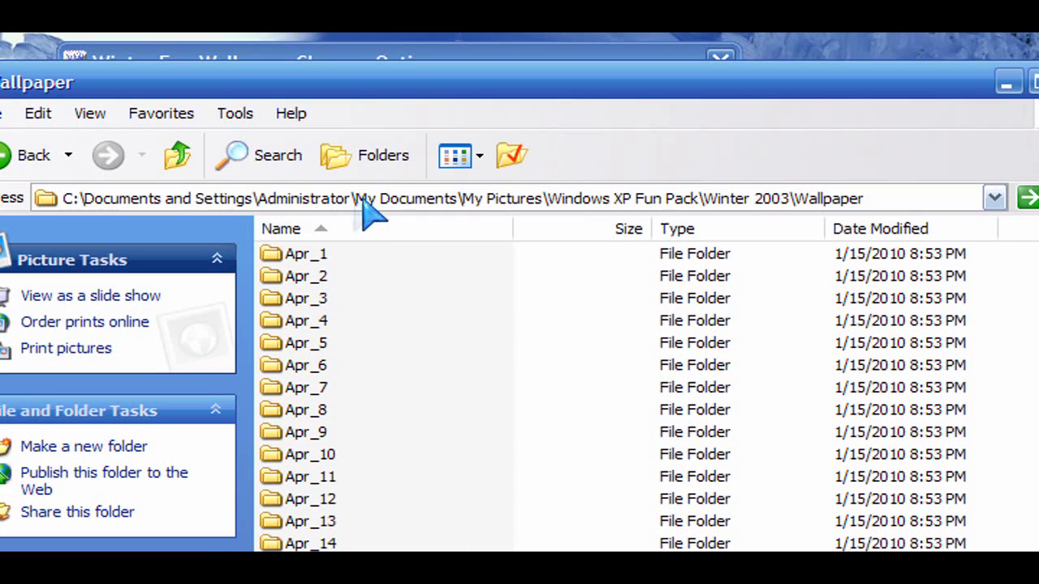
# - Select the Wallpaper folder's full path from My Documents onward in the Explorer address bar
pyautogui.click(355, 200)
pyautogui.click(355, 201)
pyautogui.moveTo(357, 201); pyautogui.dragTo(870, 221)
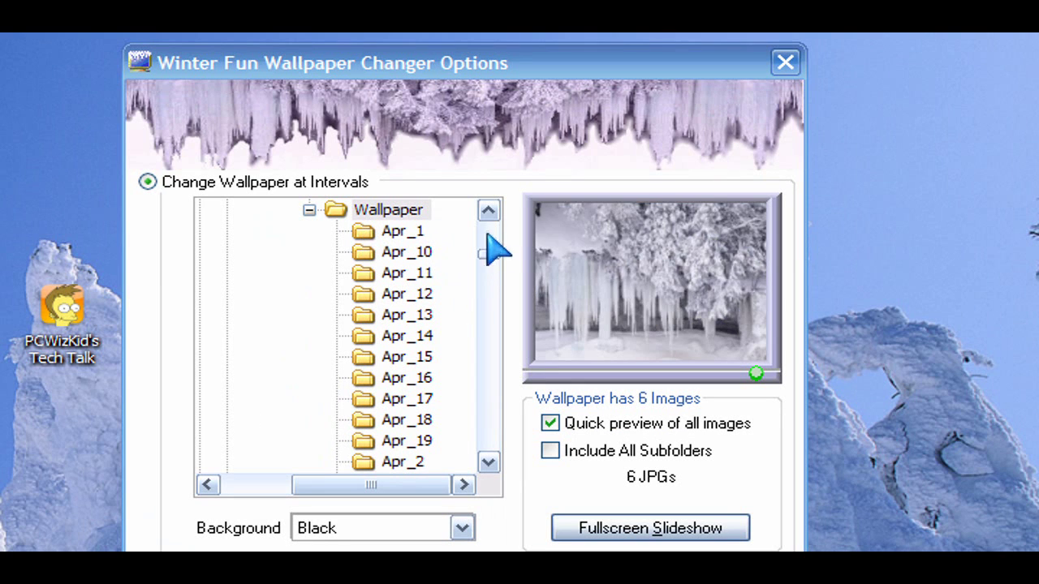
# - Toggle Include All Subfolders, check folders Apr_13 through Apr_18, then pick the Wallpaper folder as source
pyautogui.click(551, 452)
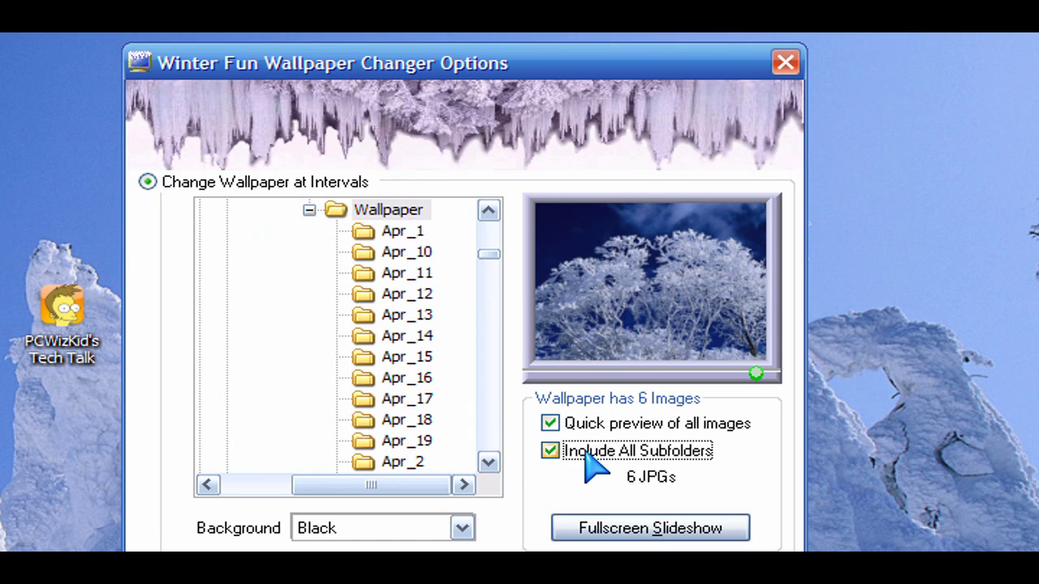
pyautogui.click(410, 315)
pyautogui.click(410, 337)
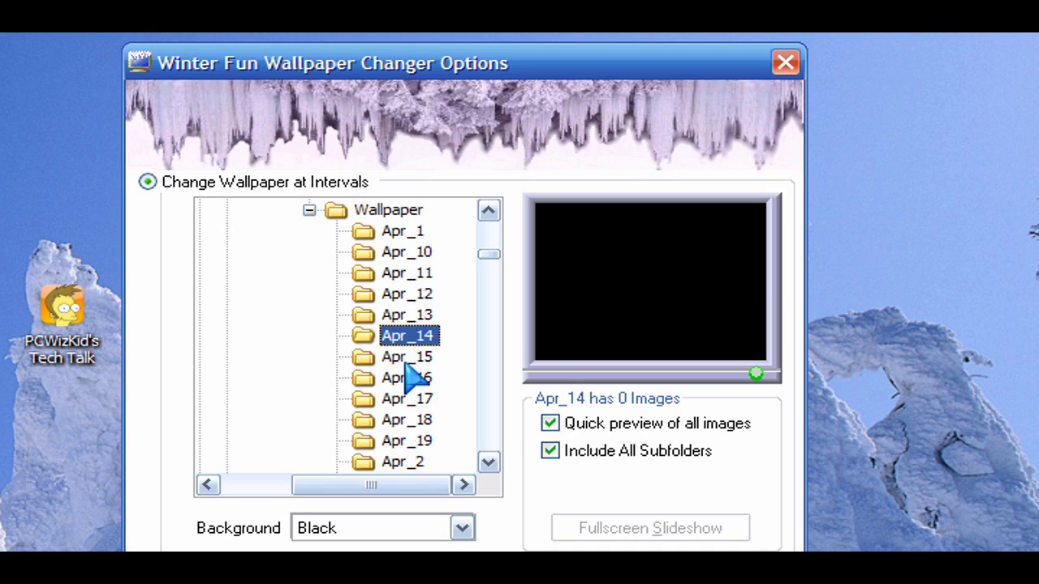
pyautogui.click(408, 358)
pyautogui.click(410, 378)
pyautogui.click(410, 399)
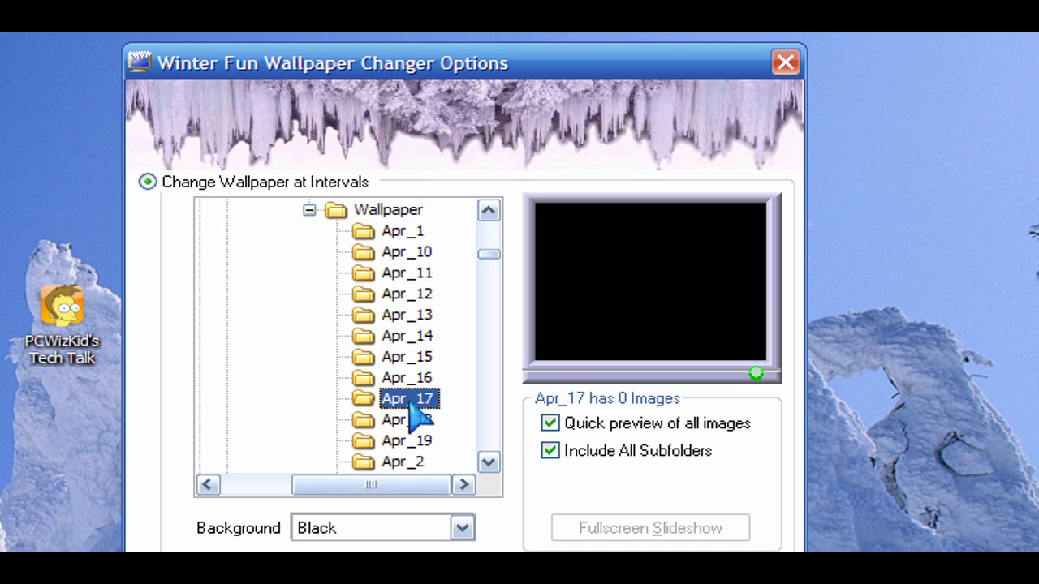
pyautogui.click(411, 421)
pyautogui.click(387, 219)
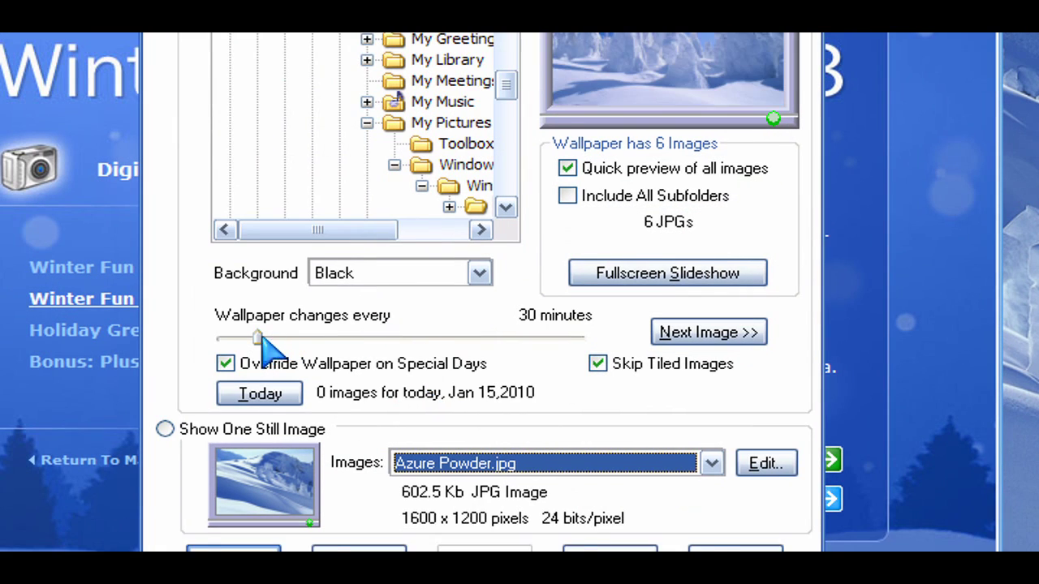
# - Set changes to every 15 minutes, enable Override Wallpaper on Special Days, and advance through eight images
pyautogui.moveTo(234, 357)
pyautogui.mouseDown()
pyautogui.moveTo(349, 371)
pyautogui.moveTo(249, 351)
pyautogui.mouseUp()
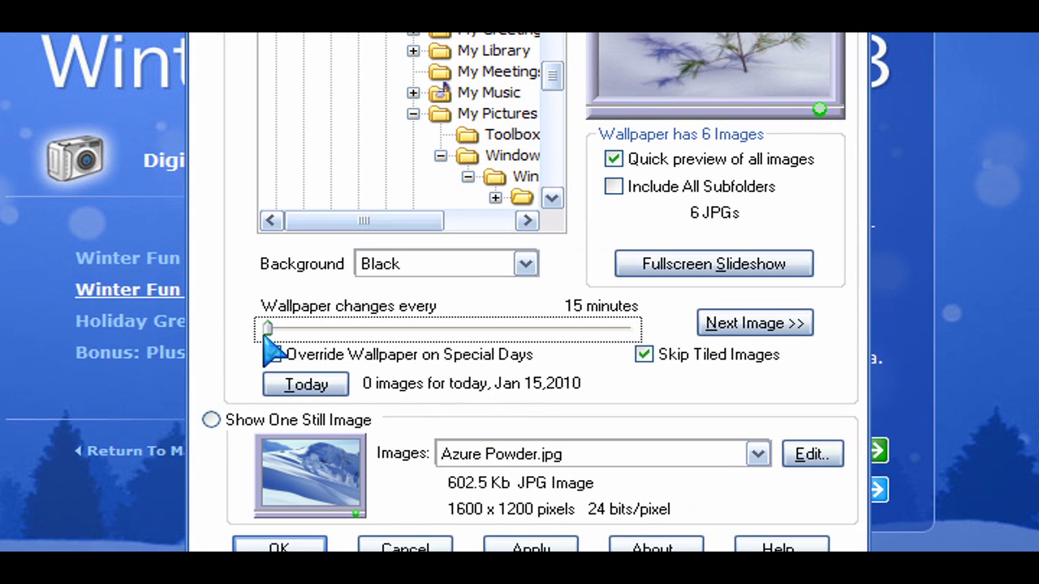
pyautogui.click(269, 352)
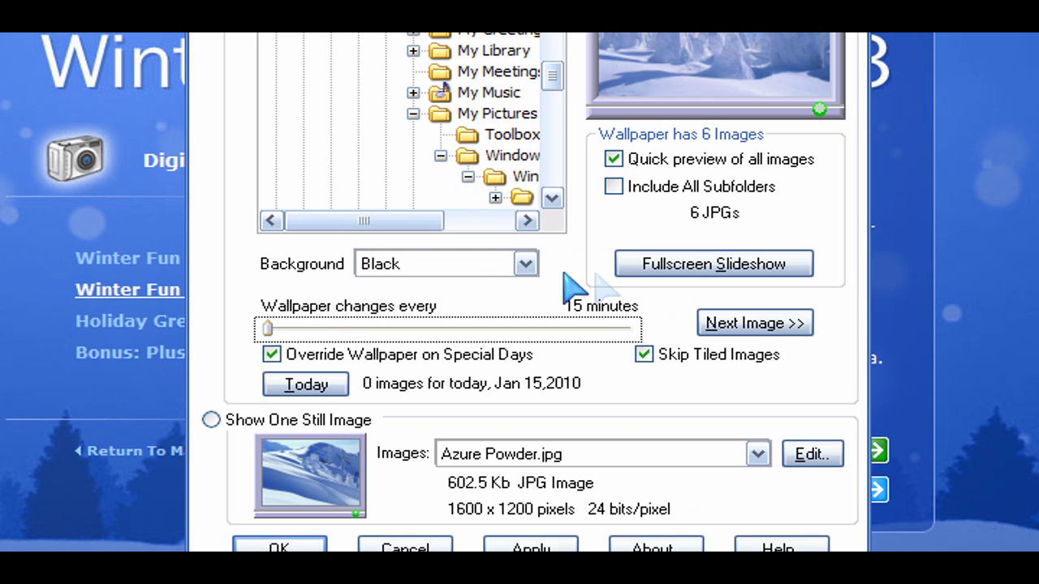
pyautogui.click(741, 325)
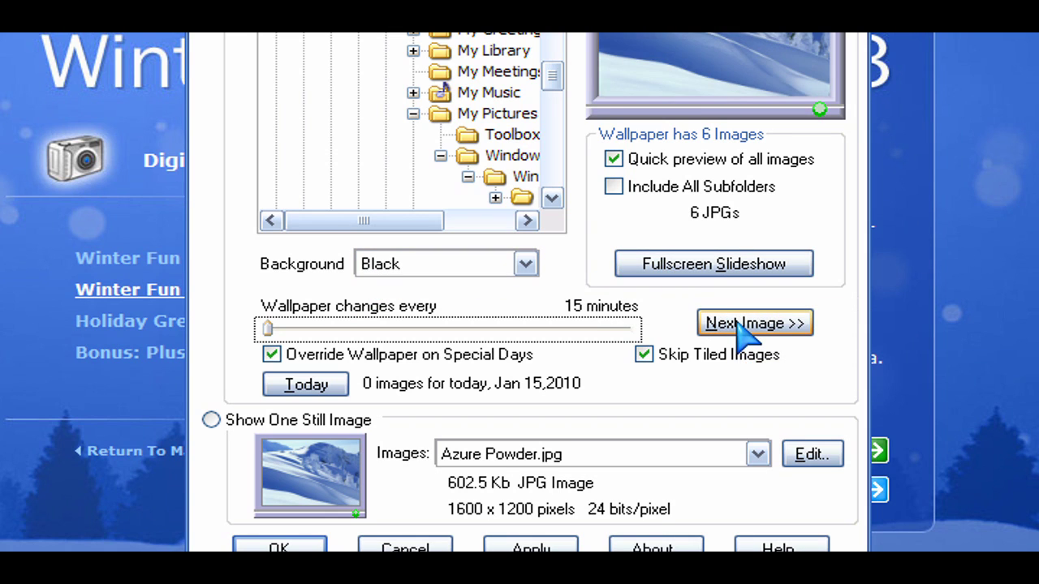
pyautogui.click(724, 329)
pyautogui.click(722, 329)
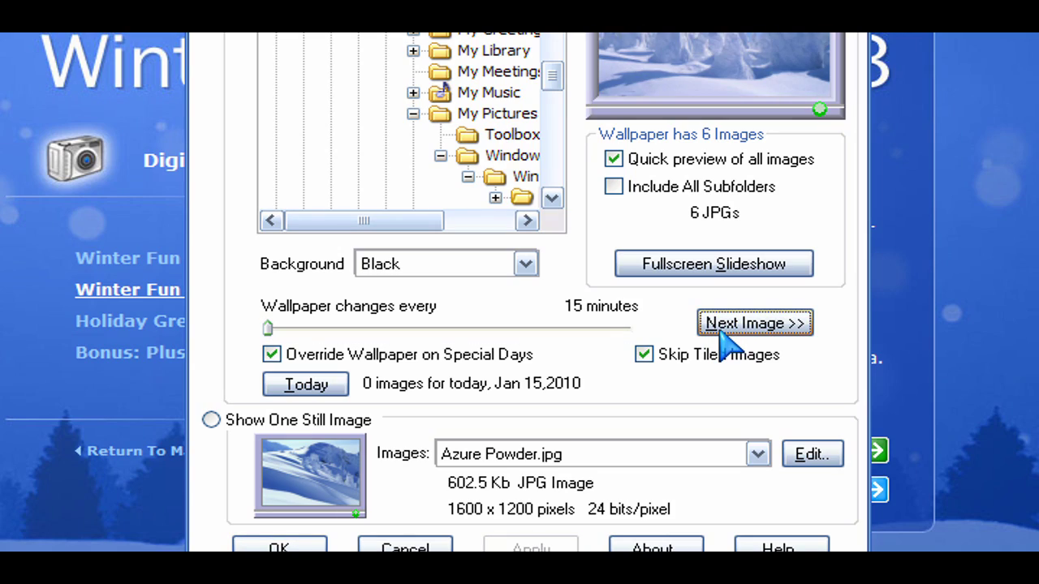
pyautogui.click(719, 330)
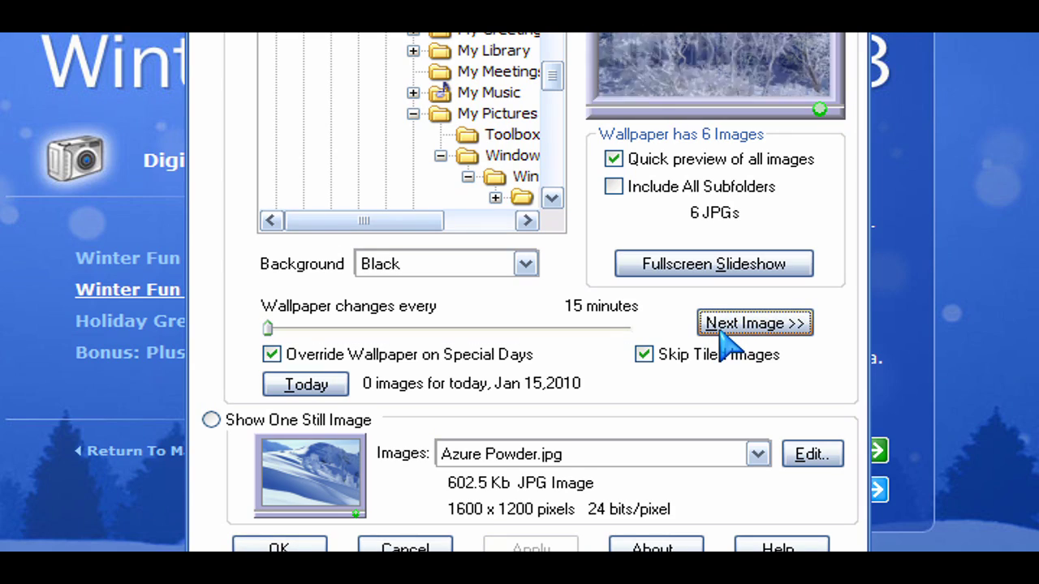
pyautogui.click(721, 330)
pyautogui.click(721, 330)
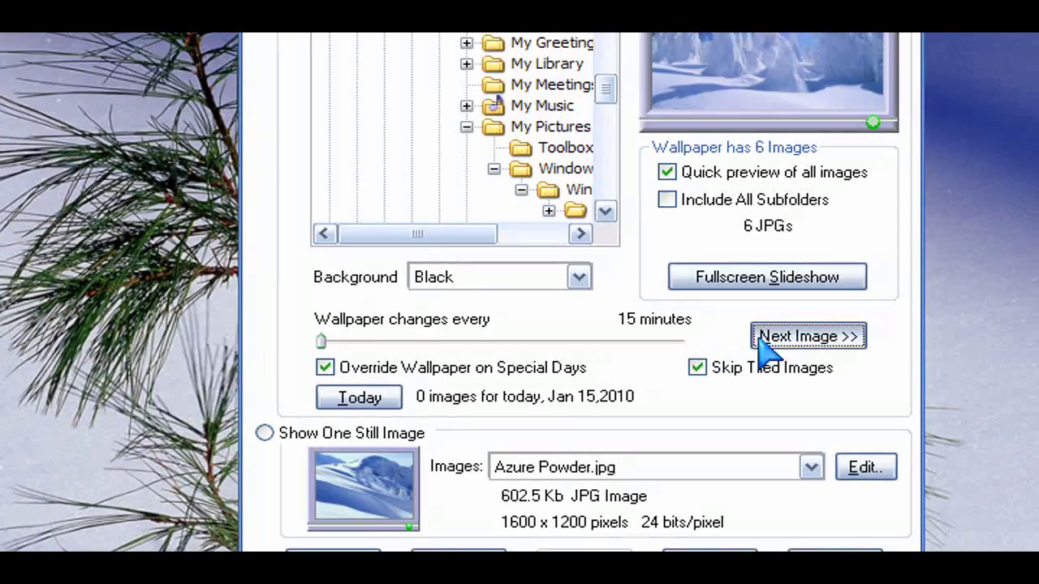
pyautogui.click(767, 345)
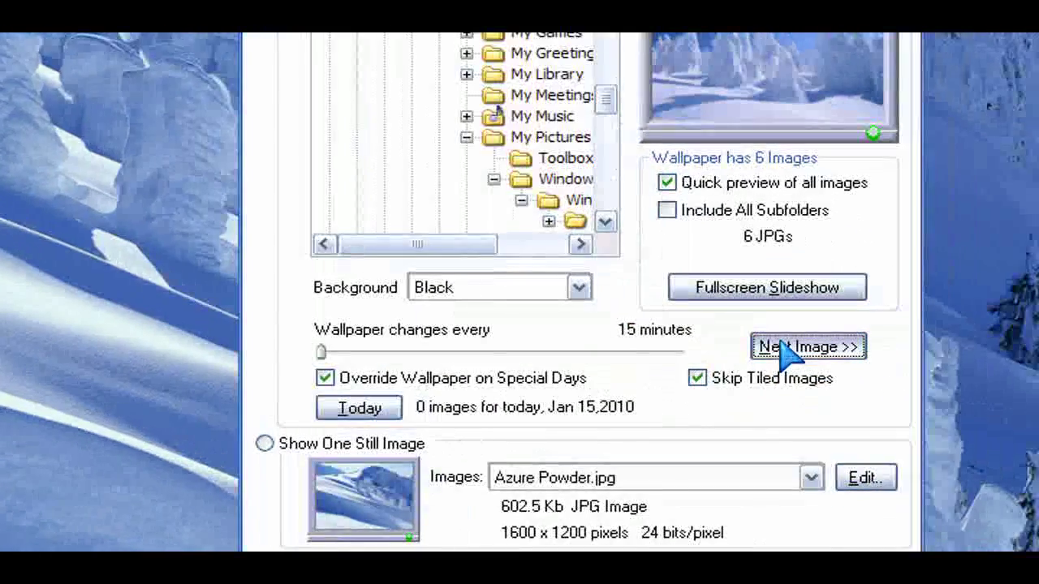
pyautogui.click(780, 344)
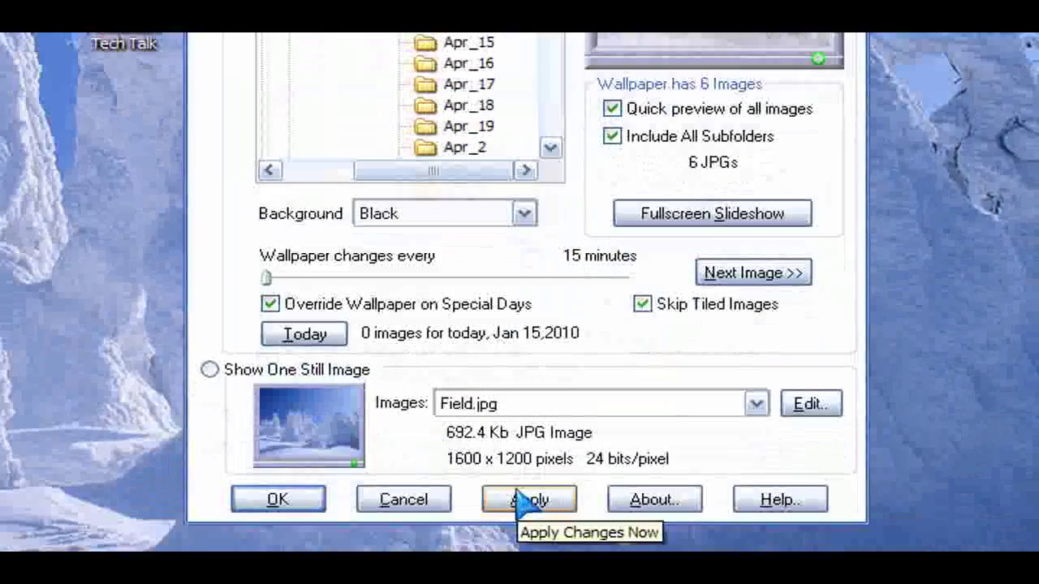
# - Apply the 15-minute rotation settings and close the options dialog with OK
pyautogui.click(529, 499)
pyautogui.click(277, 500)
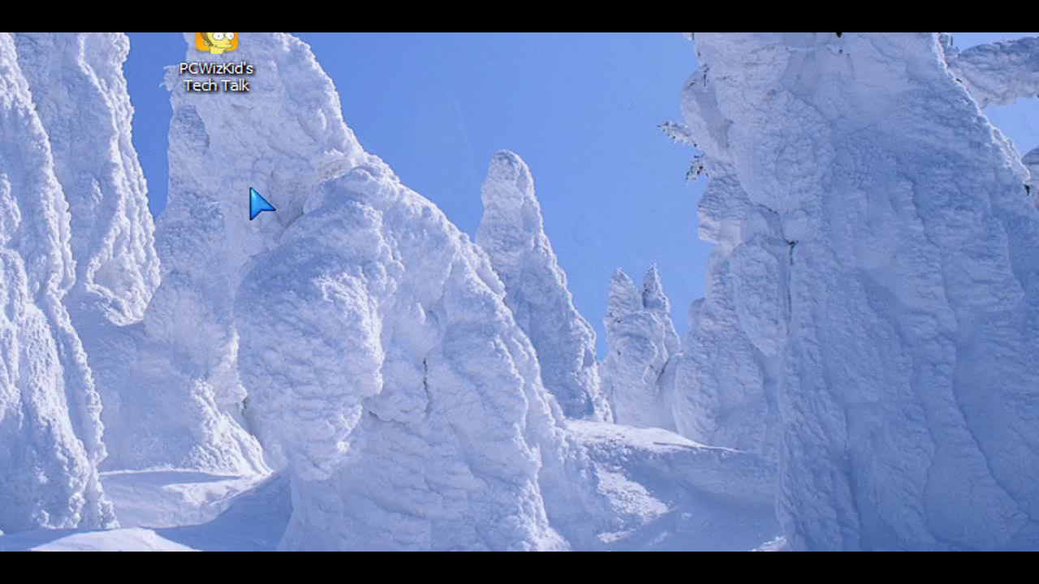